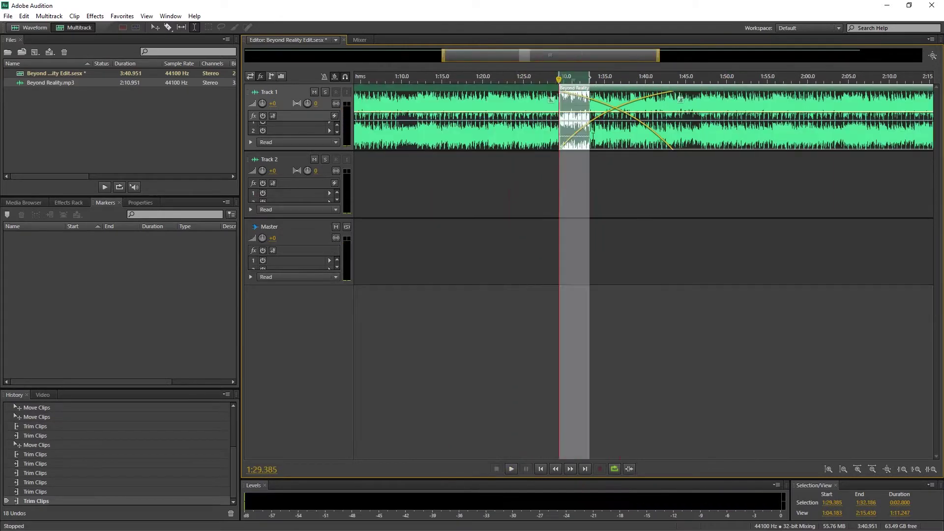
- Play the Audition session to hear the crossfade near 2:02
{"action": "key", "text": "space"}
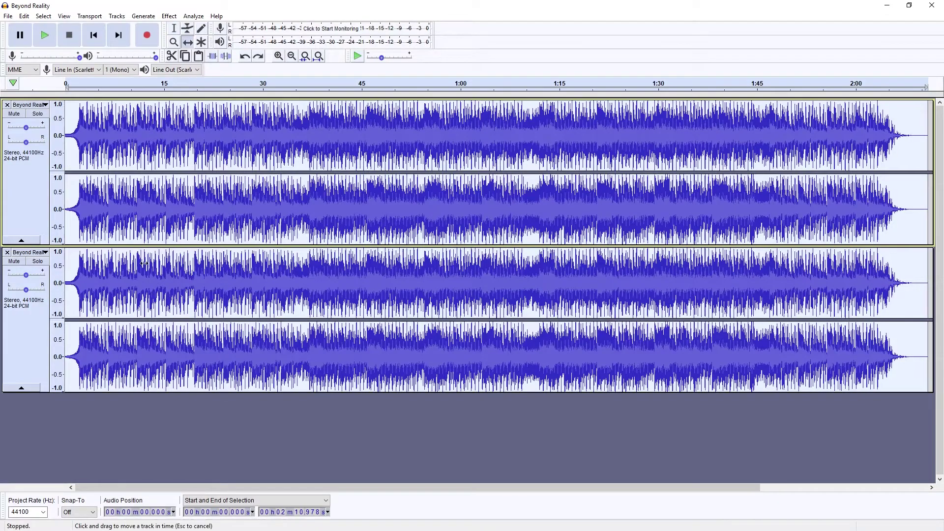
- Shift the second copy later and delete the first copy's tail past the overlap
{"action": "left_click_drag", "start_coordinate": [144, 263], "coordinate": [264, 263]}
{"action": "key", "text": "ctrl+1"}
{"action": "key", "text": "ctrl+1"}
{"action": "key", "text": "ctrl+1"}
{"action": "scroll", "coordinate": [498, 269], "scroll_direction": "right", "scroll_amount": 5}
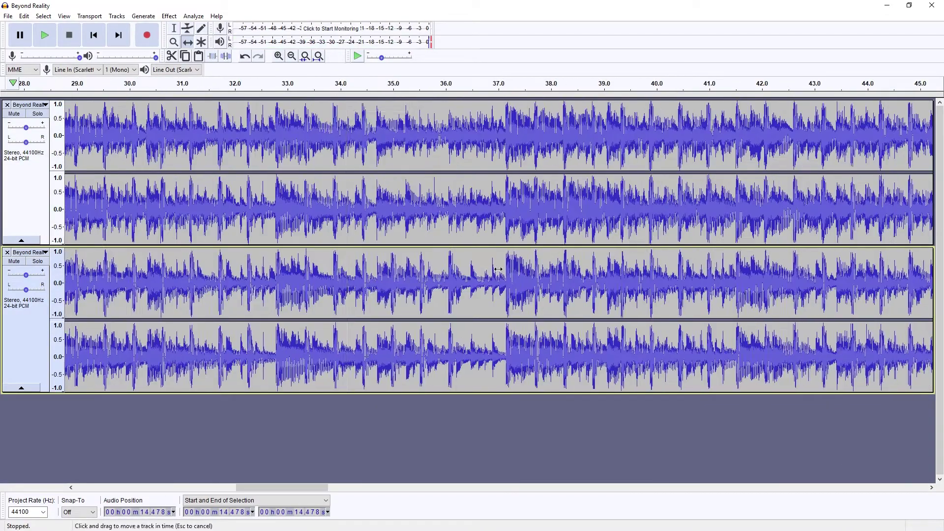
{"action": "key", "text": "ctrl+3"}
{"action": "key", "text": "ctrl+3"}
{"action": "key", "text": "ctrl+3"}
{"action": "key", "text": "ctrl+3"}
{"action": "key", "text": "F1"}
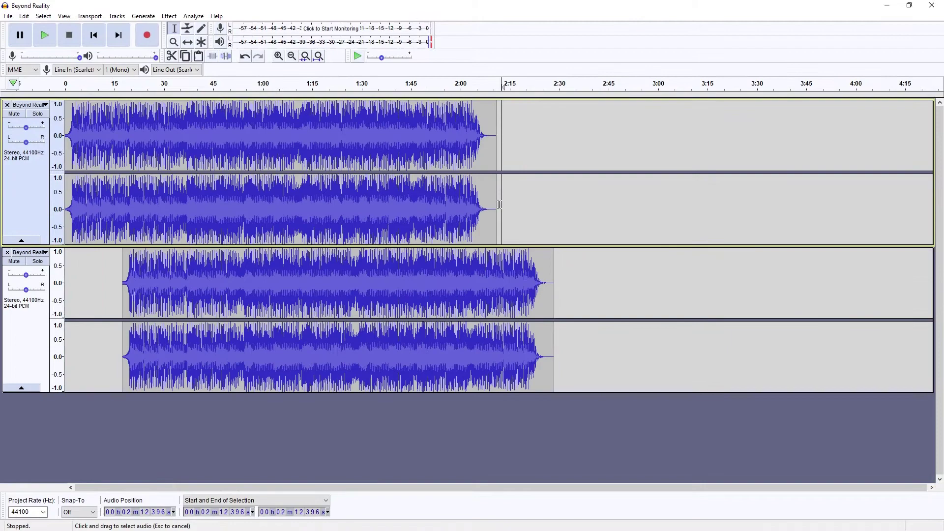
{"action": "left_click_drag", "start_coordinate": [500, 209], "coordinate": [193, 212]}
{"action": "key", "text": "Delete"}
- Zoom in on the overlap and trim the first copy there
{"action": "key", "text": "ctrl+v"}
{"action": "key", "text": "ctrl+1"}
{"action": "key", "text": "ctrl+1"}
{"action": "key", "text": "ctrl+1"}
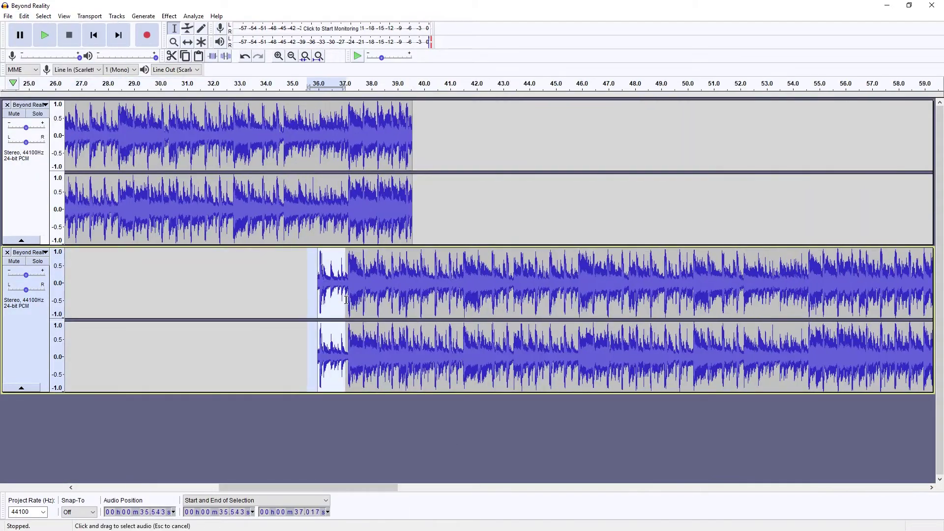
{"action": "left_click", "coordinate": [24, 16]}
{"action": "left_click", "coordinate": [147, 121]}
- Apply Crossfade Tracks to the overlap, then play from about 27.8 s
{"action": "left_click_drag", "start_coordinate": [344, 262], "coordinate": [361, 262]}
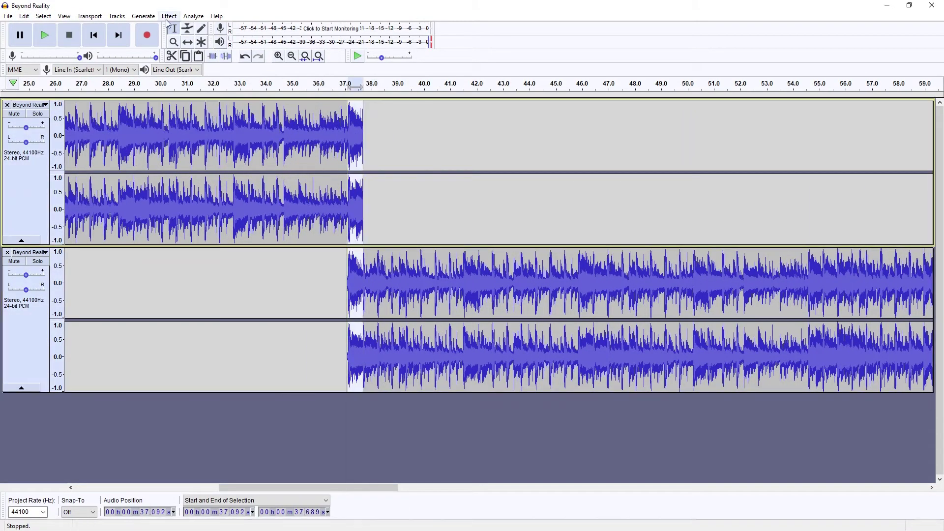
{"action": "left_click", "coordinate": [168, 15]}
{"action": "left_click", "coordinate": [246, 382]}
{"action": "left_click", "coordinate": [492, 298]}
{"action": "left_click", "coordinate": [102, 220]}
{"action": "key", "text": "space"}
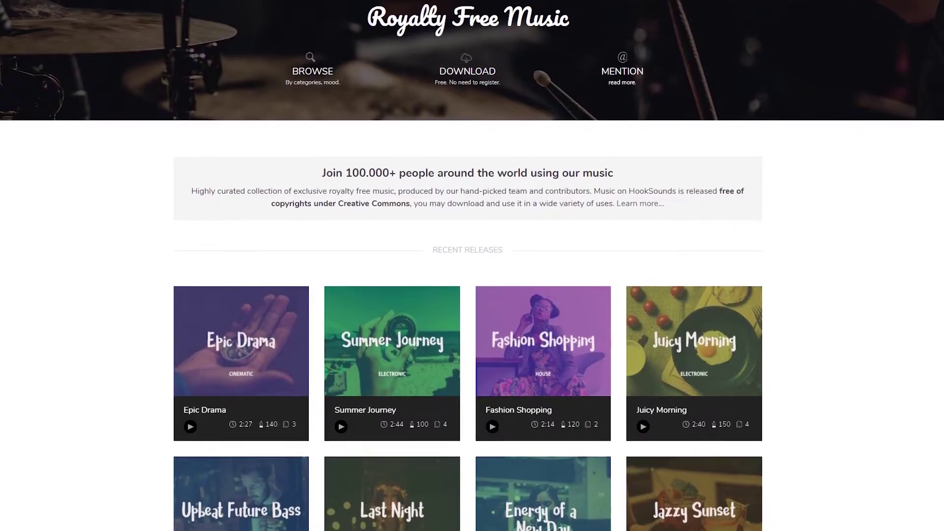
- Scroll the HookSounds homepage down to the FREE, $18, $44 and $580 licence tiers
{"action": "scroll", "coordinate": [472, 266], "scroll_direction": "down", "scroll_amount": 2}
{"action": "scroll", "coordinate": [472, 266], "scroll_direction": "down", "scroll_amount": 1}
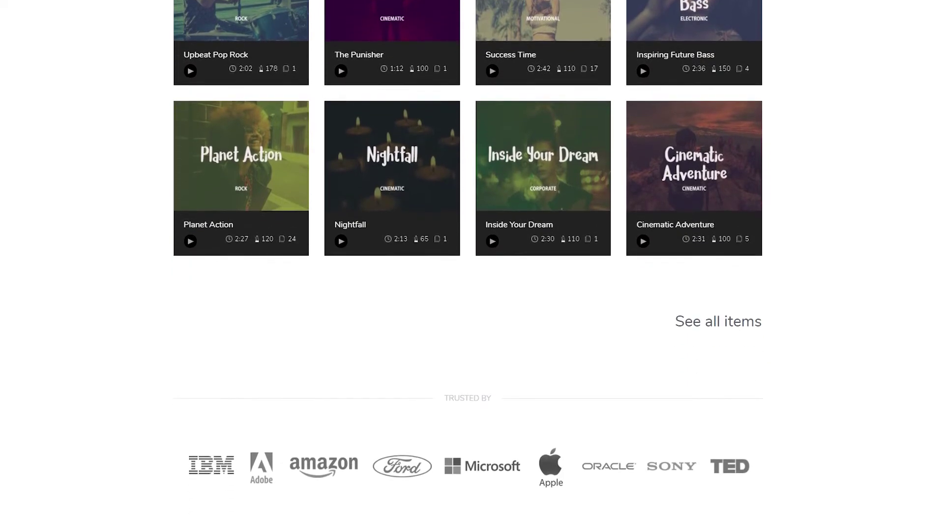
{"action": "scroll", "coordinate": [472, 265], "scroll_direction": "down", "scroll_amount": 2}
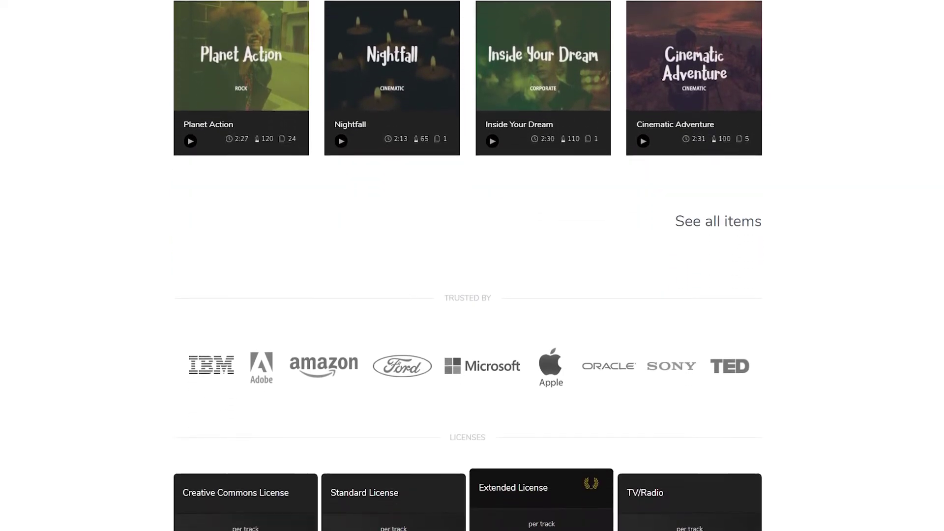
{"action": "scroll", "coordinate": [473, 266], "scroll_direction": "down", "scroll_amount": 2}
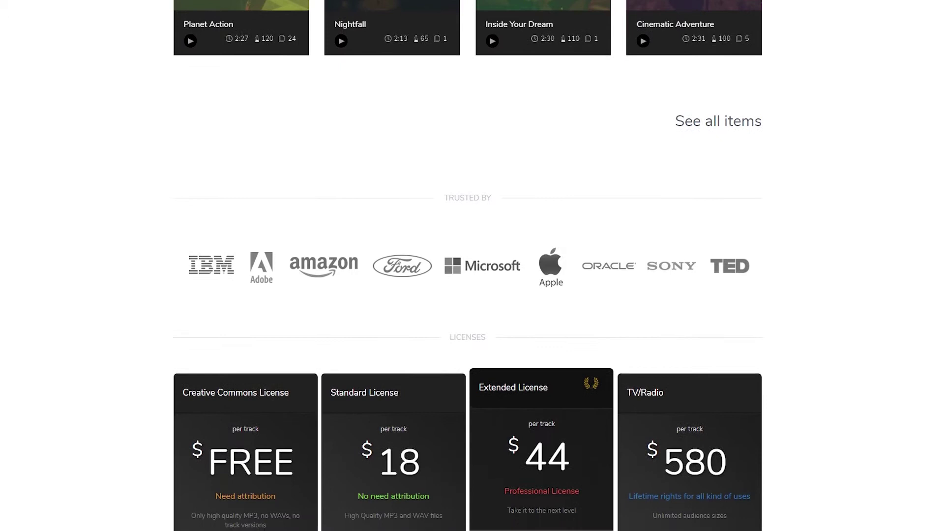
{"action": "scroll", "coordinate": [472, 265], "scroll_direction": "down", "scroll_amount": 2}
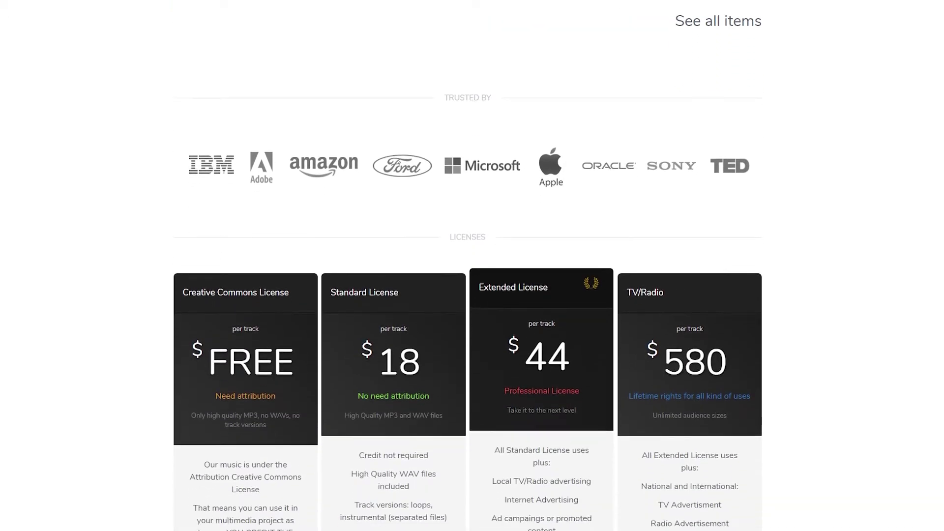
{"action": "scroll", "coordinate": [473, 265], "scroll_direction": "down", "scroll_amount": 2}
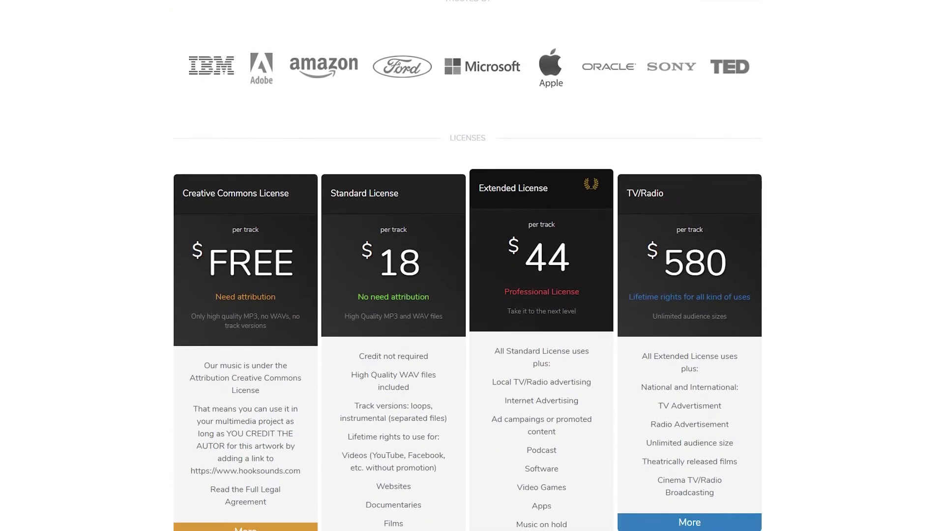
{"action": "scroll", "coordinate": [472, 265], "scroll_direction": "down", "scroll_amount": 2}
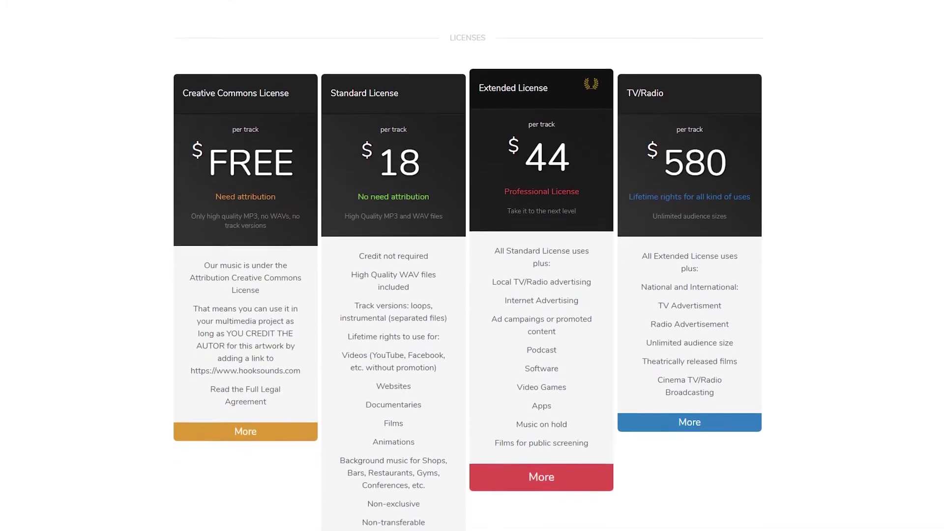
{"action": "scroll", "coordinate": [472, 265], "scroll_direction": "down", "scroll_amount": 2}
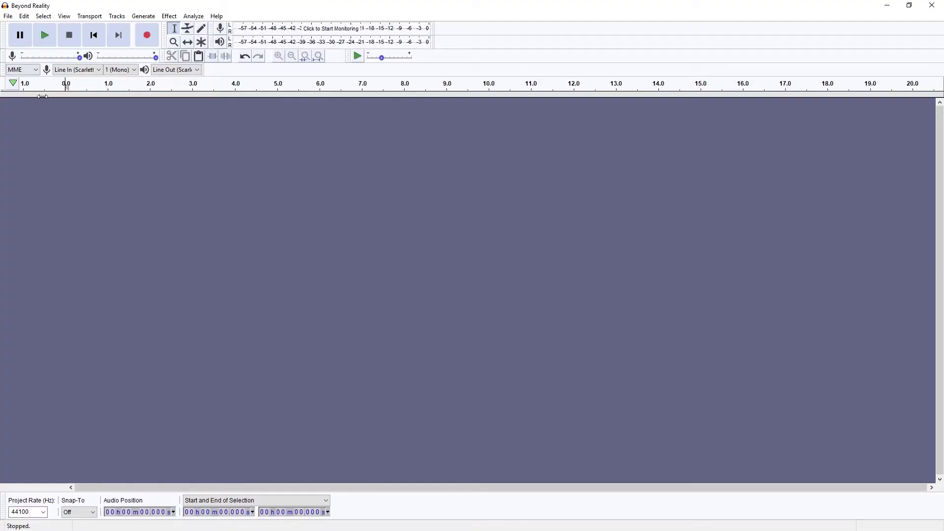
- Import Beyond Reality.mp3 and duplicate it onto a second stereo track
{"action": "left_click", "coordinate": [14, 16]}
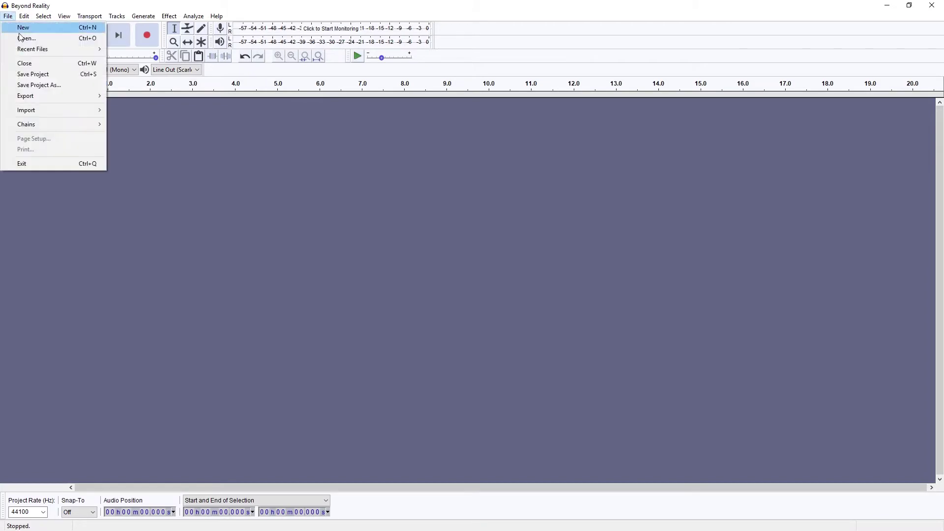
{"action": "mouse_move", "coordinate": [77, 111]}
{"action": "left_click", "coordinate": [155, 110]}
{"action": "double_click", "coordinate": [93, 81]}
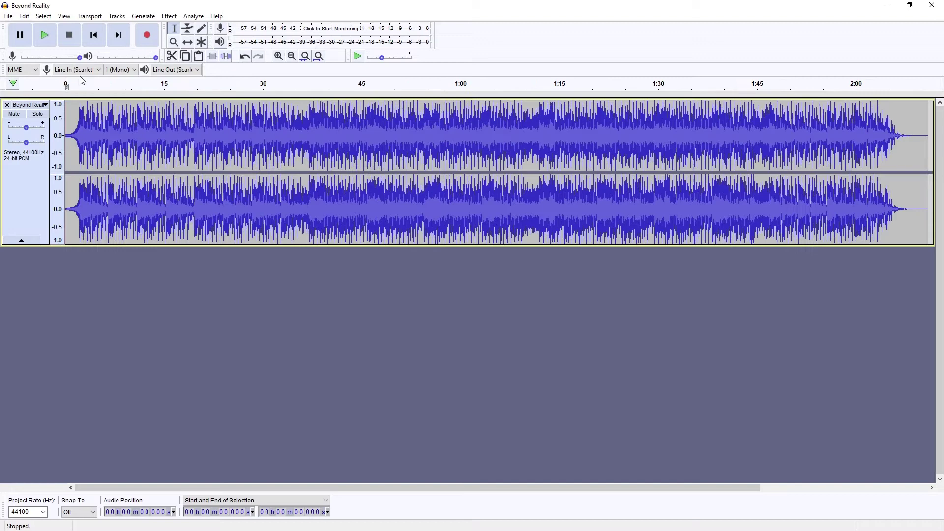
{"action": "left_click", "coordinate": [30, 17]}
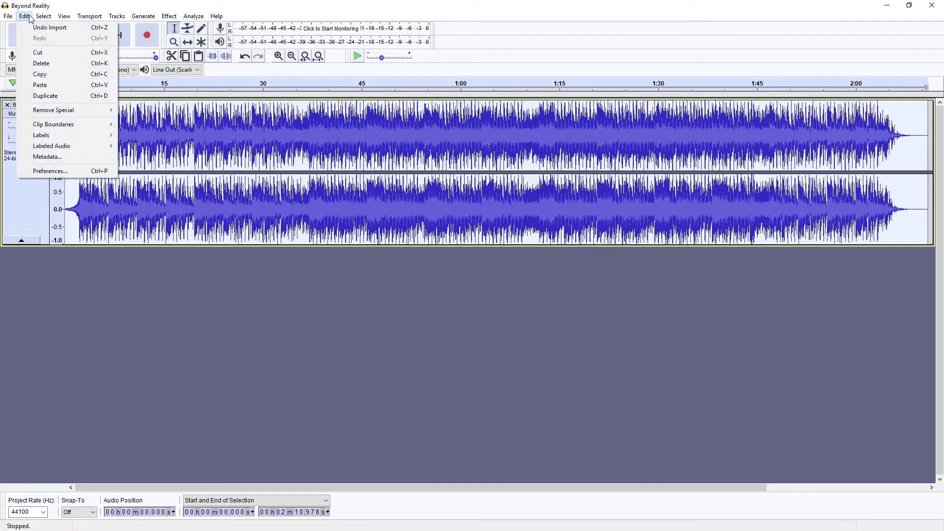
{"action": "left_click", "coordinate": [51, 101]}
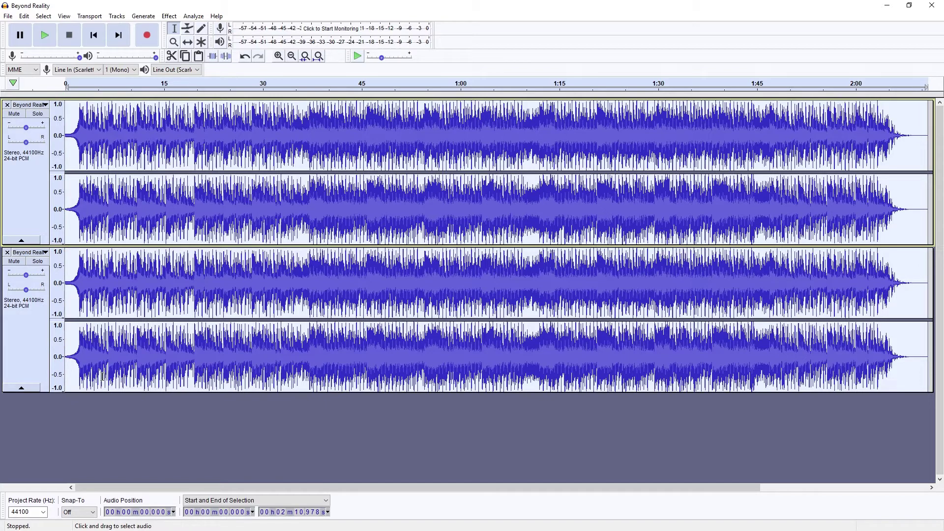
- Drag the duplicate track about 14 seconds later and zoom in to 1-second detail
{"action": "left_click", "coordinate": [161, 280]}
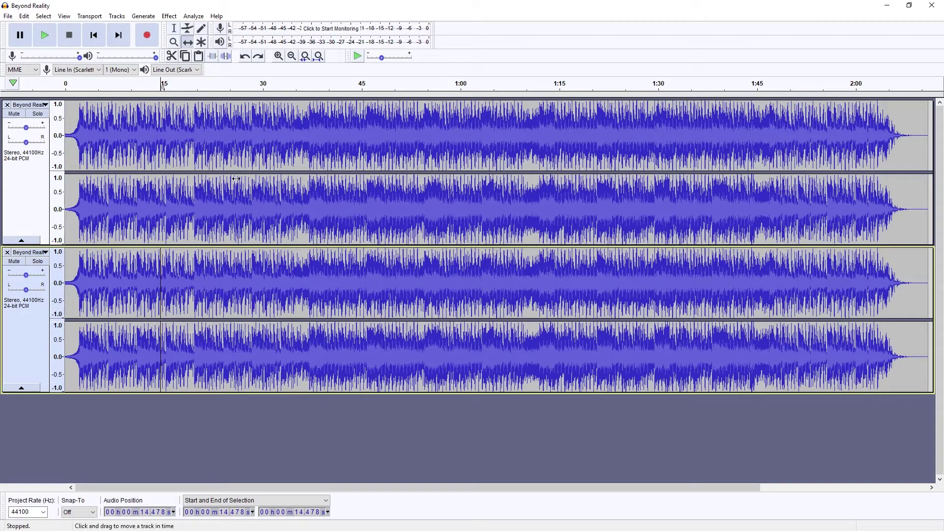
{"action": "left_click_drag", "start_coordinate": [174, 273], "coordinate": [289, 273]}
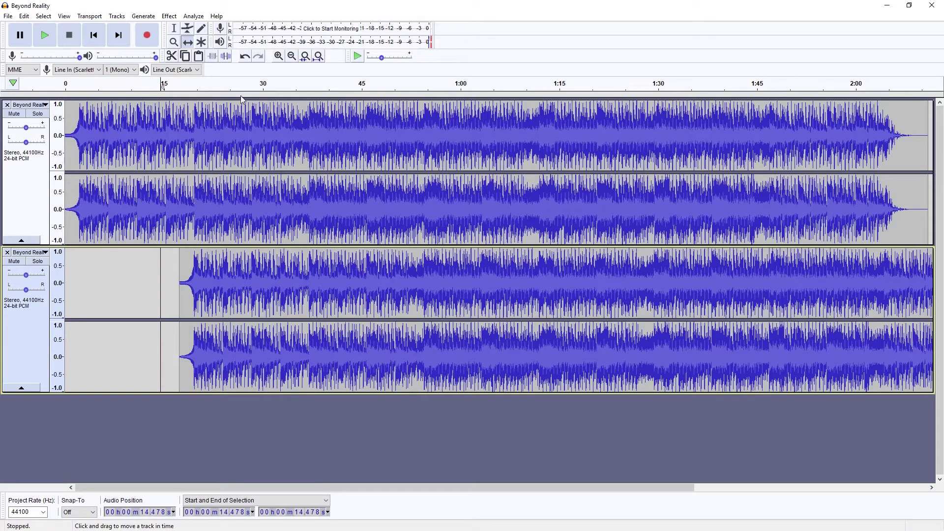
{"action": "left_click", "coordinate": [279, 57]}
{"action": "left_click", "coordinate": [279, 58]}
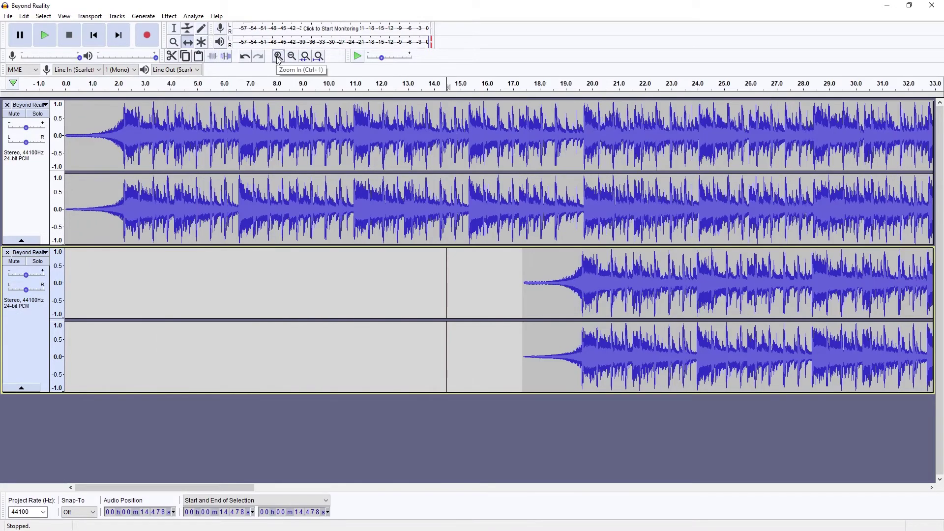
{"action": "left_click", "coordinate": [279, 57]}
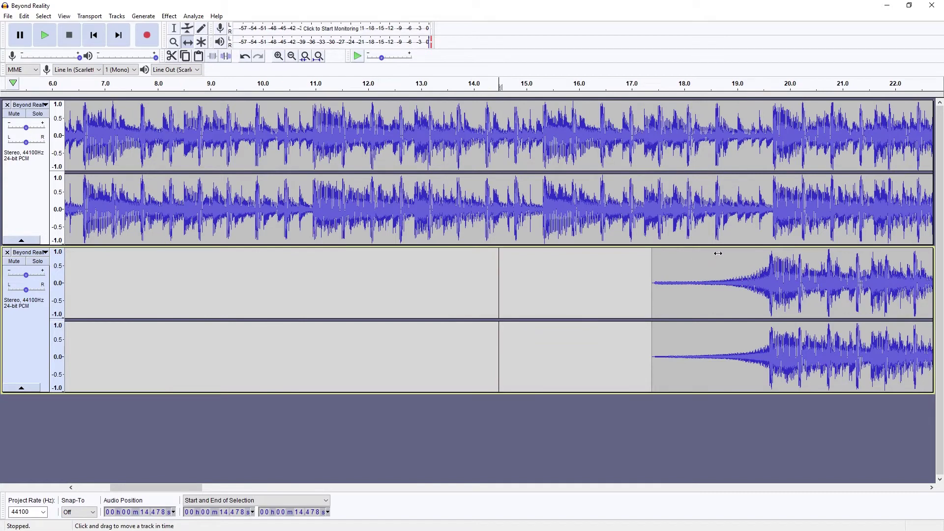
- Nudge the duplicate to about 17.5 s so beats align, then play from around 34 s
{"action": "left_click_drag", "start_coordinate": [721, 256], "coordinate": [724, 256]}
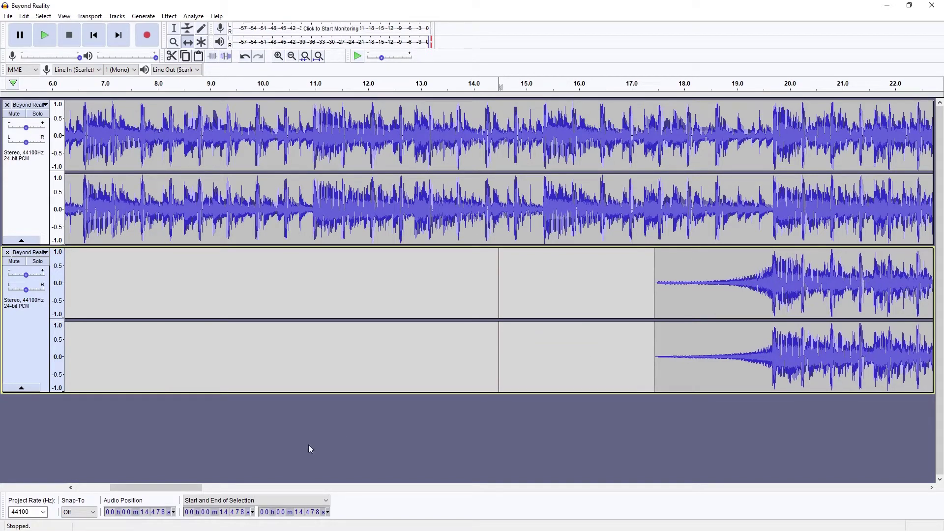
{"action": "left_click_drag", "start_coordinate": [167, 489], "coordinate": [292, 474]}
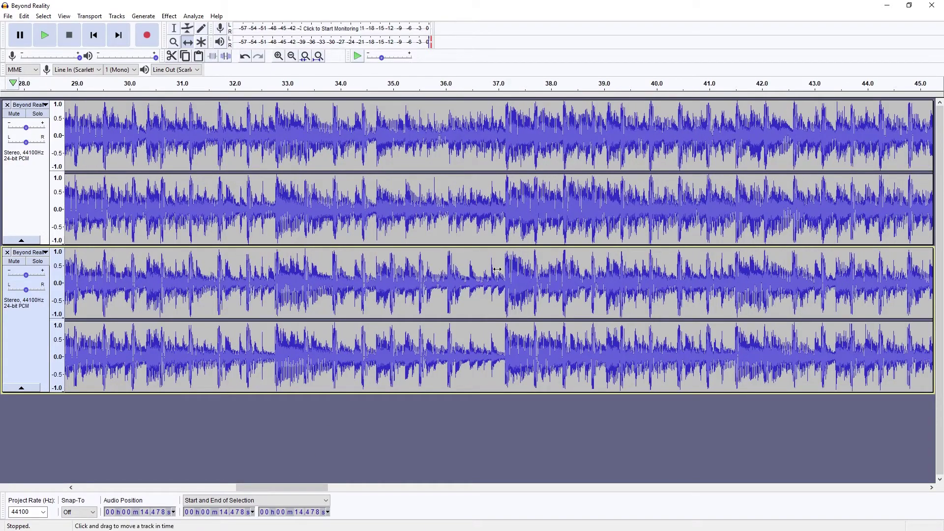
{"action": "left_click_drag", "start_coordinate": [498, 269], "coordinate": [498, 269]}
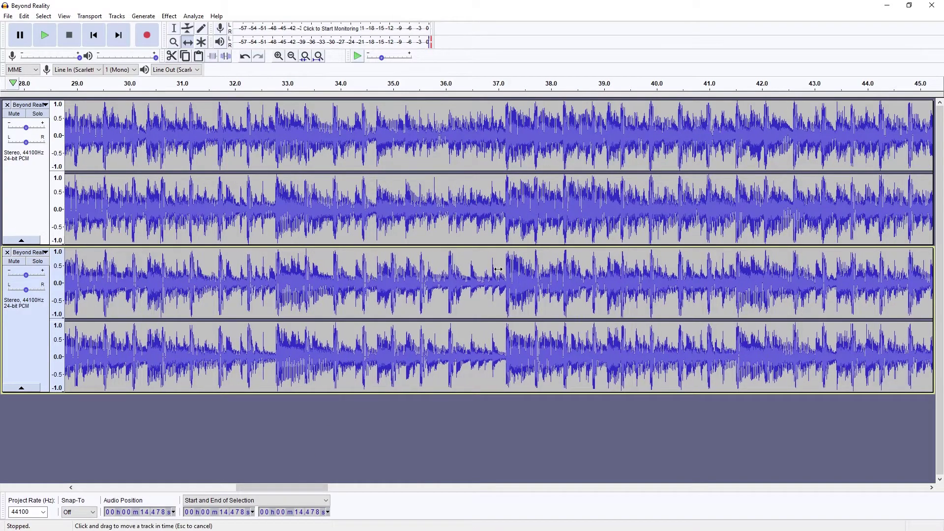
{"action": "left_click", "coordinate": [347, 84]}
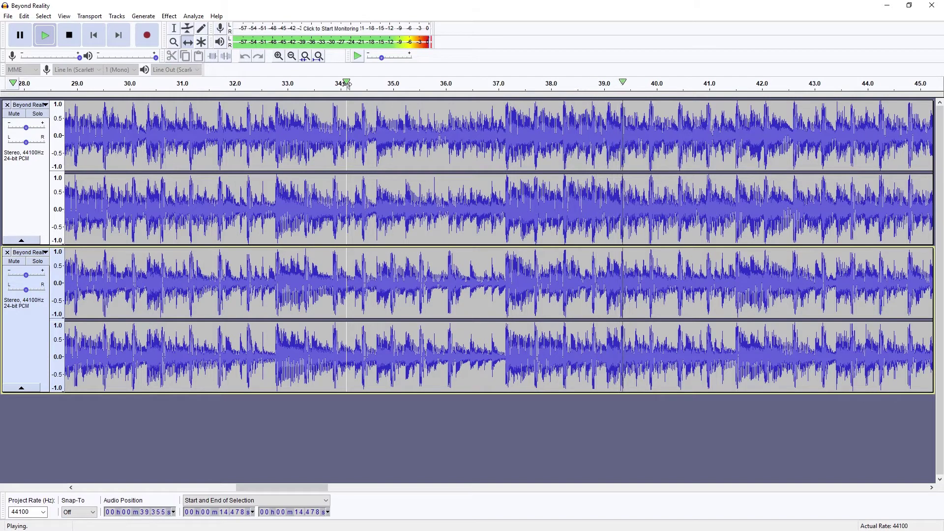
- Stop playback, fit the project, and select the first copy from about 39.5 s to its end
{"action": "key", "text": "space"}
{"action": "key", "text": "ctrl+f"}
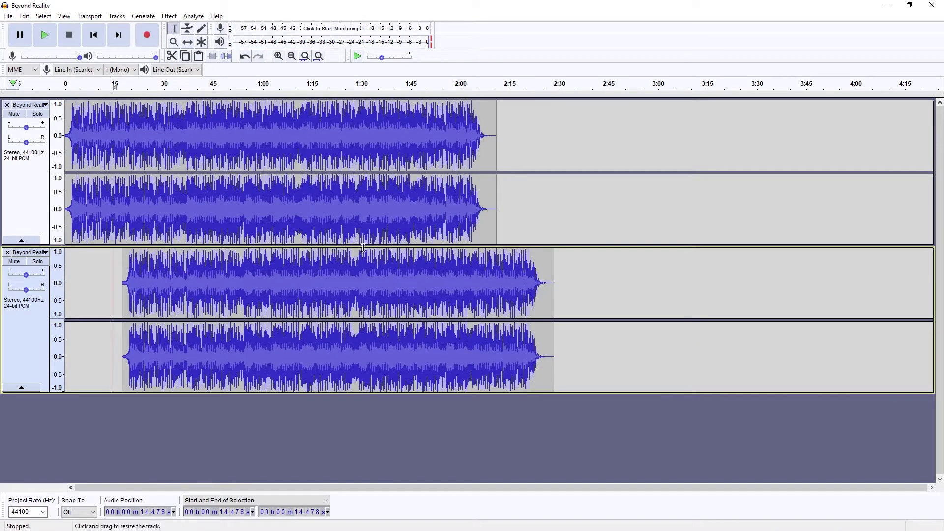
{"action": "left_click_drag", "start_coordinate": [501, 205], "coordinate": [189, 212]}
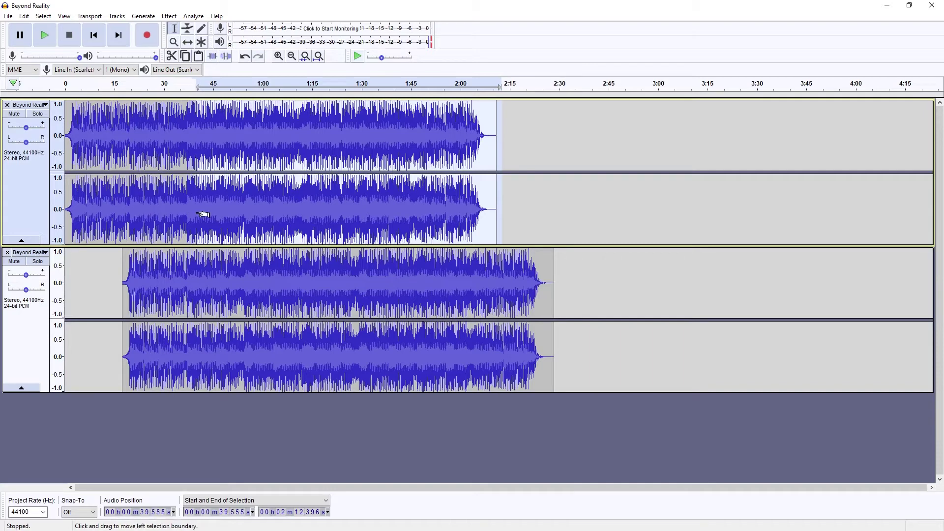
{"action": "left_click", "coordinate": [23, 16]}
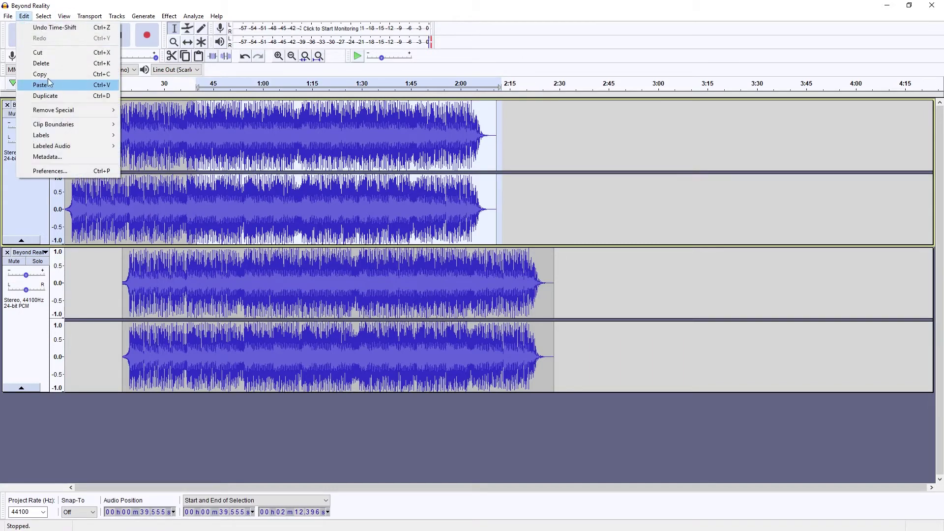
- Delete the first copy after 39.5 s and Split Delete the second copy's 15.8–35.9 s opening
{"action": "left_click", "coordinate": [37, 62]}
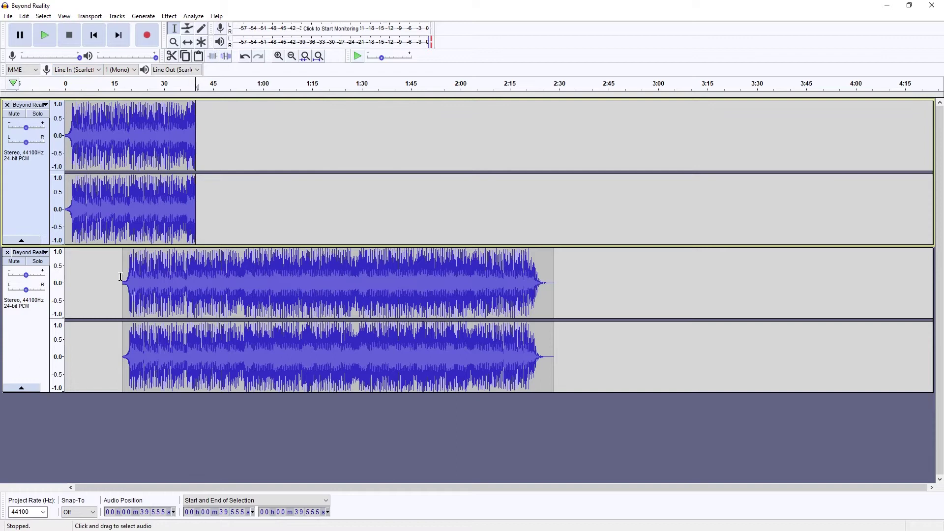
{"action": "left_click_drag", "start_coordinate": [121, 277], "coordinate": [183, 276]}
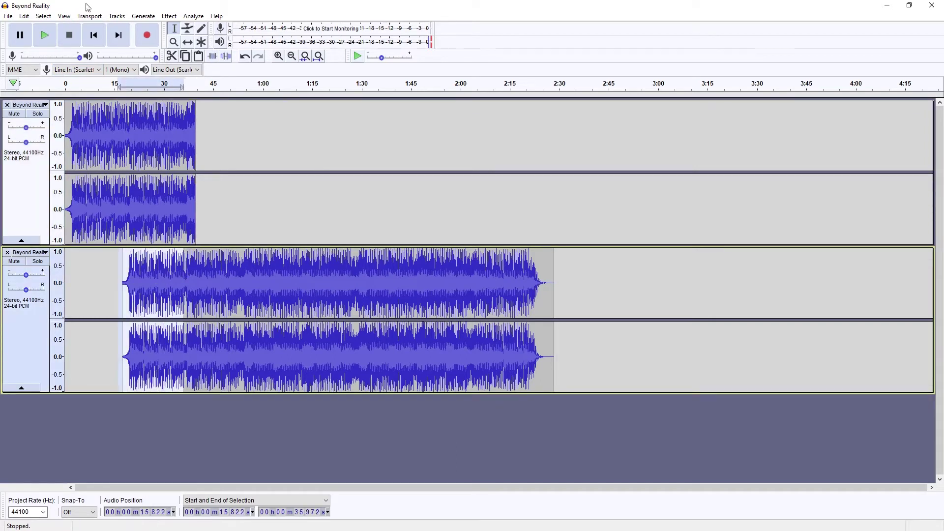
{"action": "left_click", "coordinate": [23, 16]}
{"action": "mouse_move", "coordinate": [54, 113]}
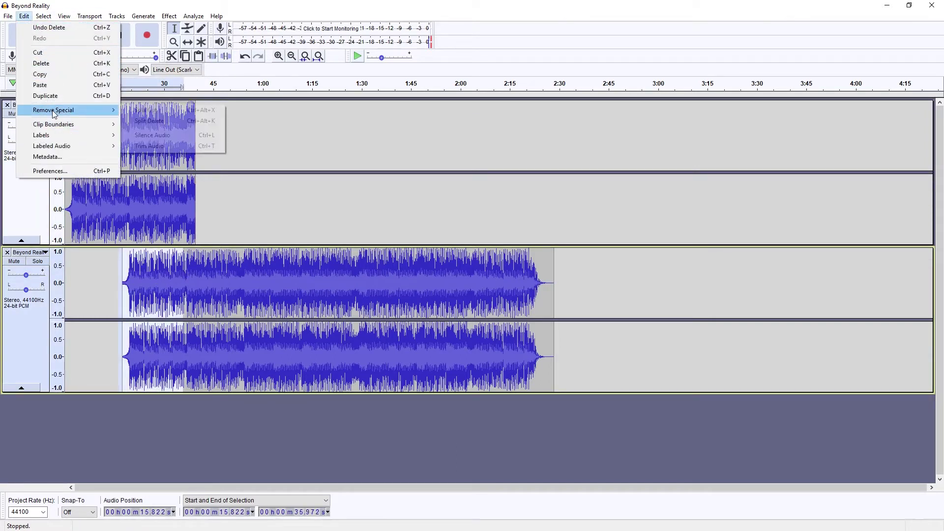
{"action": "left_click", "coordinate": [149, 121]}
- Zoom in and select about 35.5–37.0 s at the second copy's start
{"action": "left_click", "coordinate": [279, 56]}
{"action": "left_click", "coordinate": [278, 56]}
{"action": "left_click", "coordinate": [278, 57]}
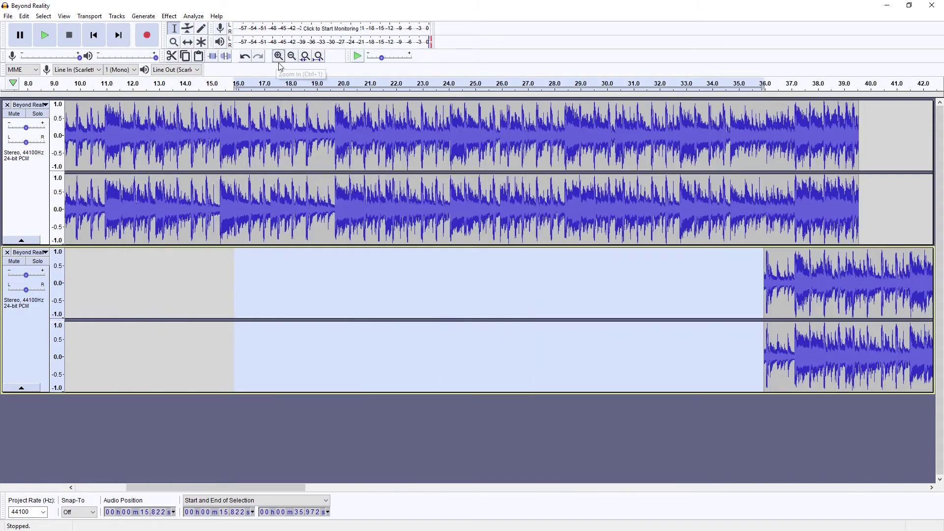
{"action": "left_click_drag", "start_coordinate": [301, 488], "coordinate": [392, 499]}
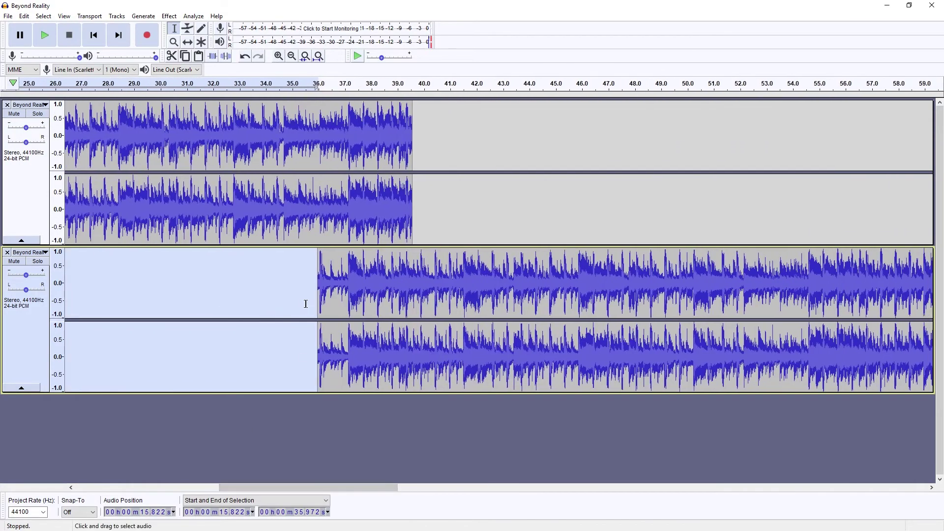
{"action": "left_click_drag", "start_coordinate": [308, 301], "coordinate": [346, 300]}
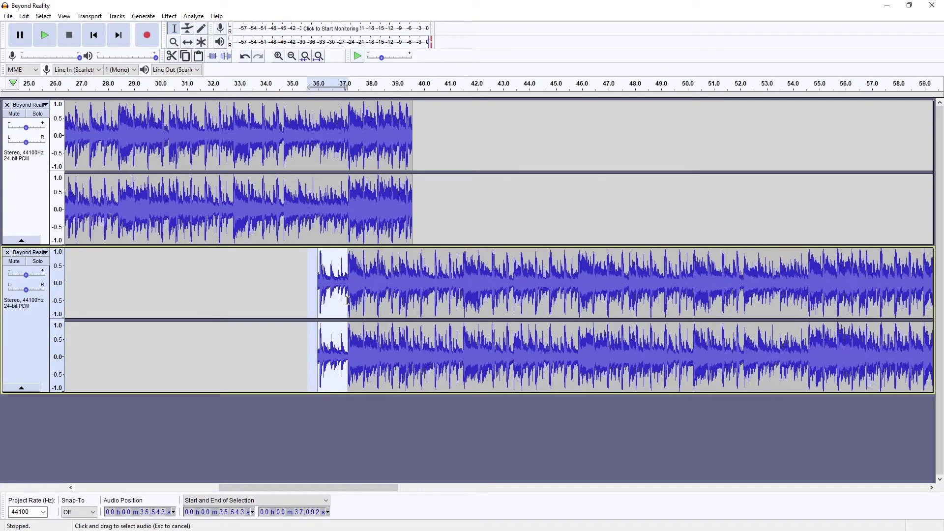
- Split Delete the 35.5–37.0 s span on the second track
{"action": "left_click", "coordinate": [24, 16]}
{"action": "mouse_move", "coordinate": [74, 111]}
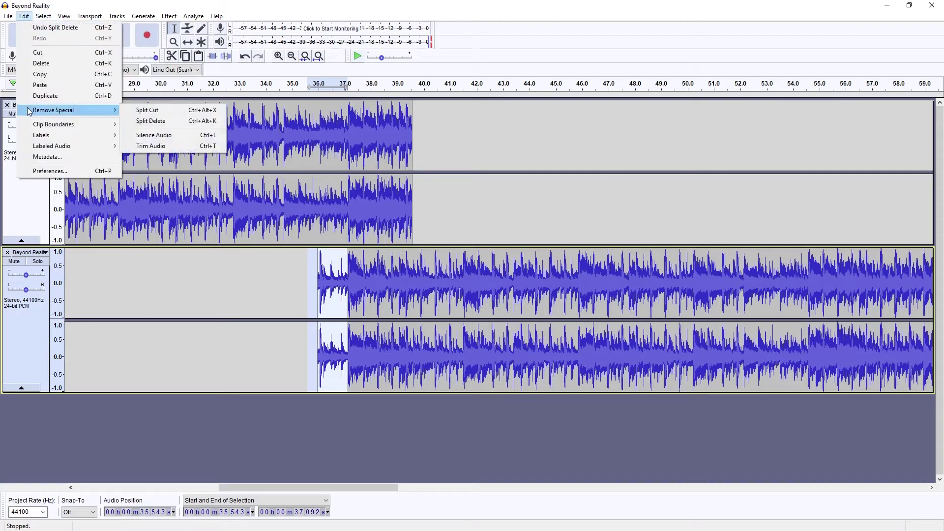
{"action": "left_click", "coordinate": [155, 121]}
- Select the 37.1–37.7 s overlap and set up Crossfade Tracks with Constant Power 1
{"action": "left_click_drag", "start_coordinate": [363, 239], "coordinate": [349, 239]}
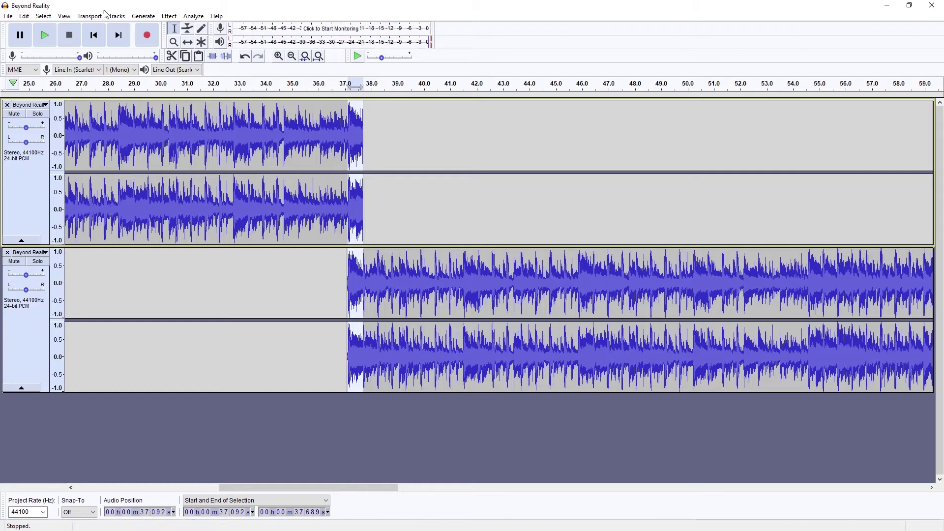
{"action": "left_click", "coordinate": [170, 15]}
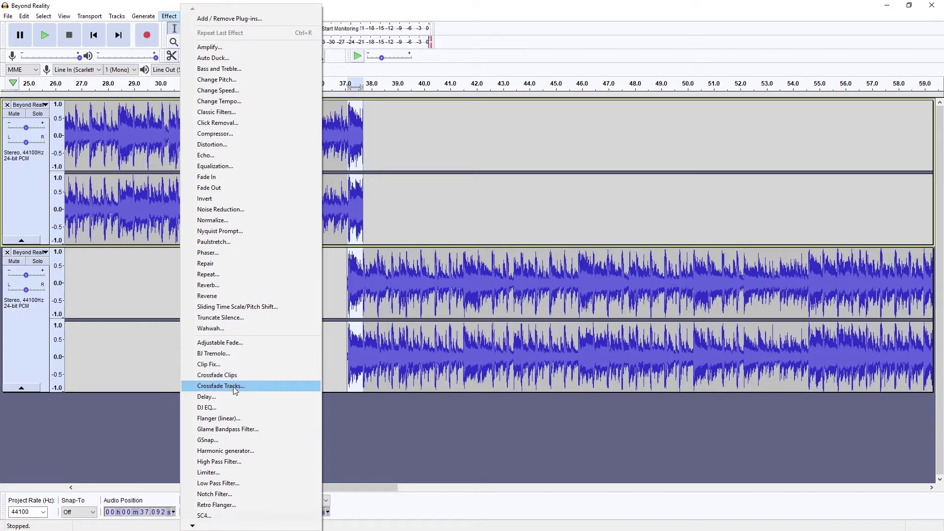
{"action": "left_click", "coordinate": [233, 387]}
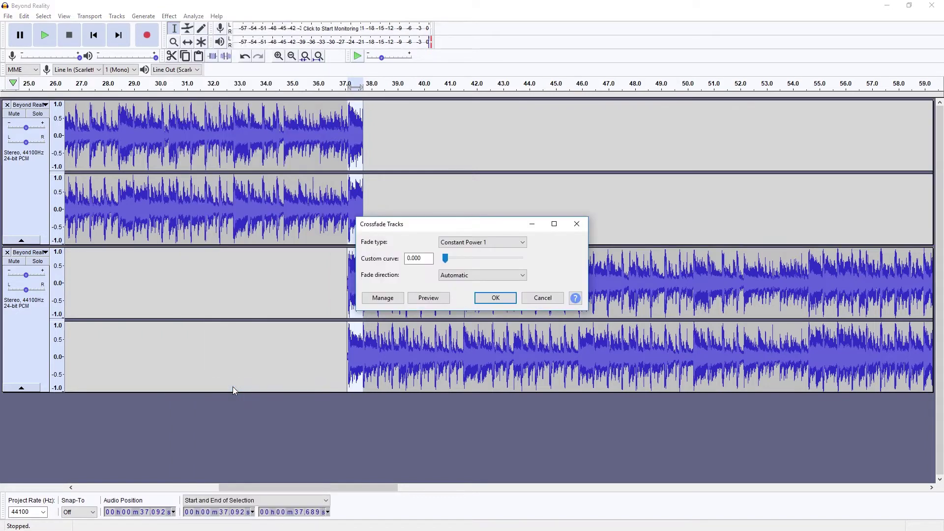
{"action": "left_click", "coordinate": [466, 242]}
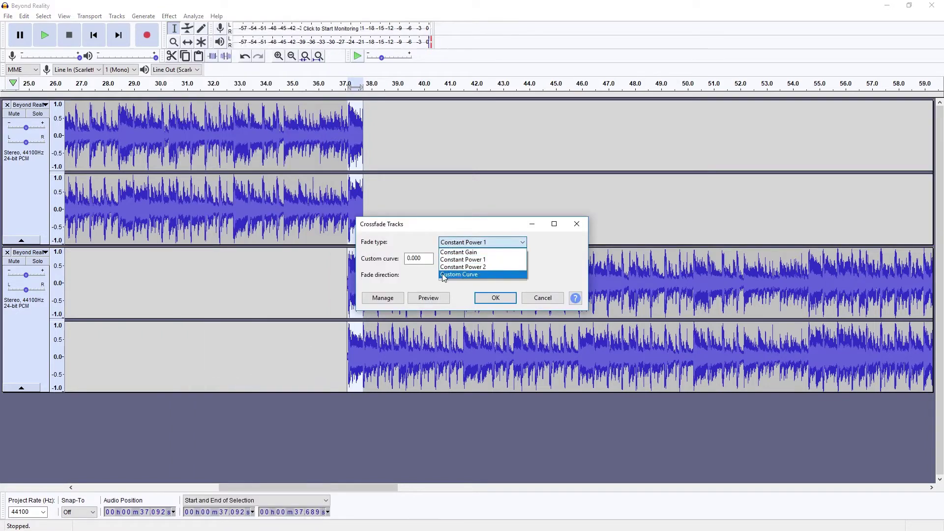
{"action": "left_click", "coordinate": [470, 260]}
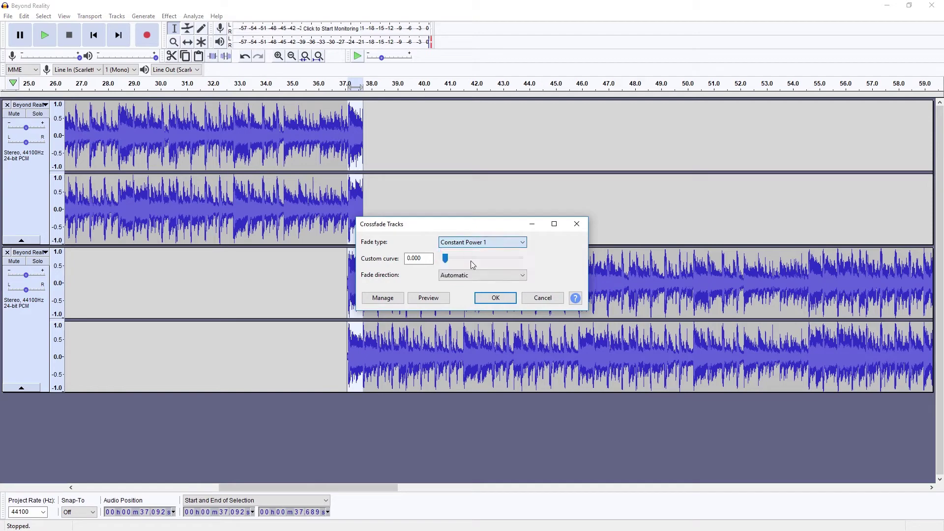
- Apply the Constant Power 1 crossfade and play from about 27.8 s to hear the join
{"action": "left_click", "coordinate": [495, 298]}
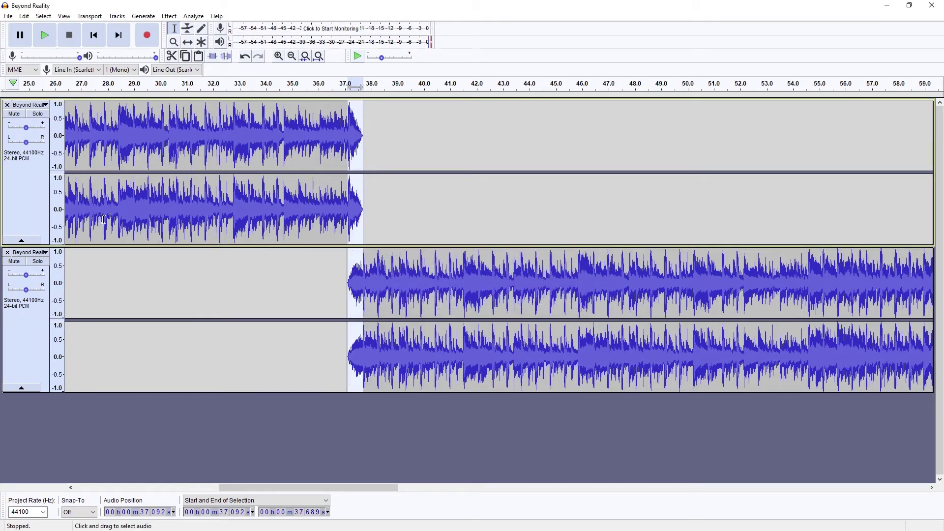
{"action": "left_click", "coordinate": [103, 220]}
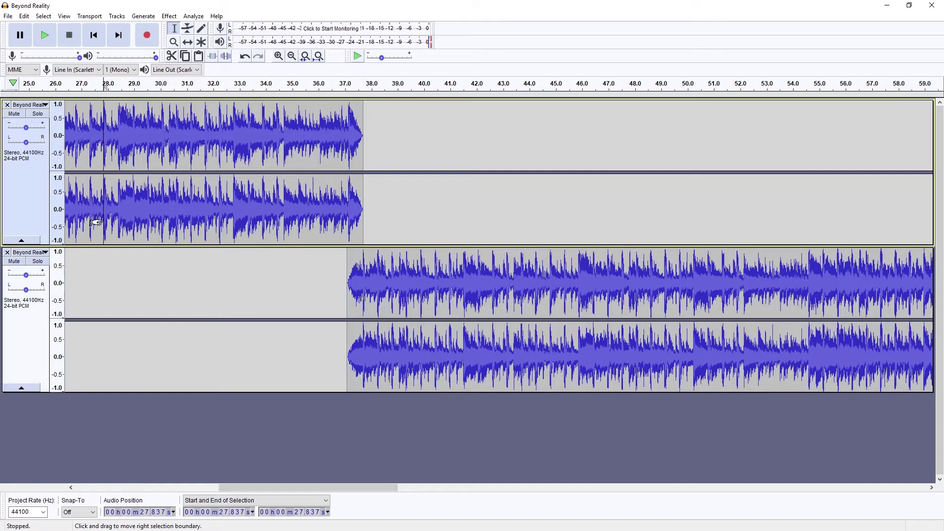
{"action": "key", "text": "space"}
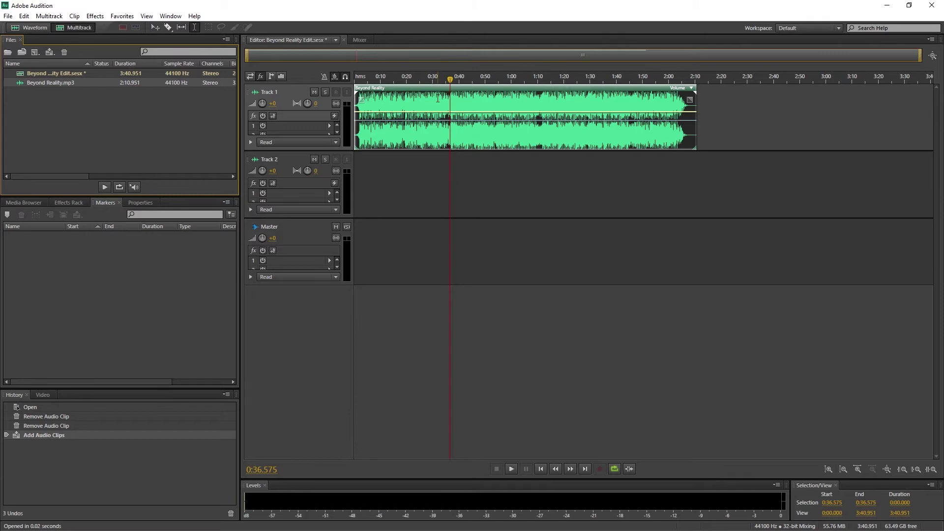
- Briefly play the session from about 0:34.5
{"action": "left_click", "coordinate": [445, 78]}
{"action": "key", "text": "space"}
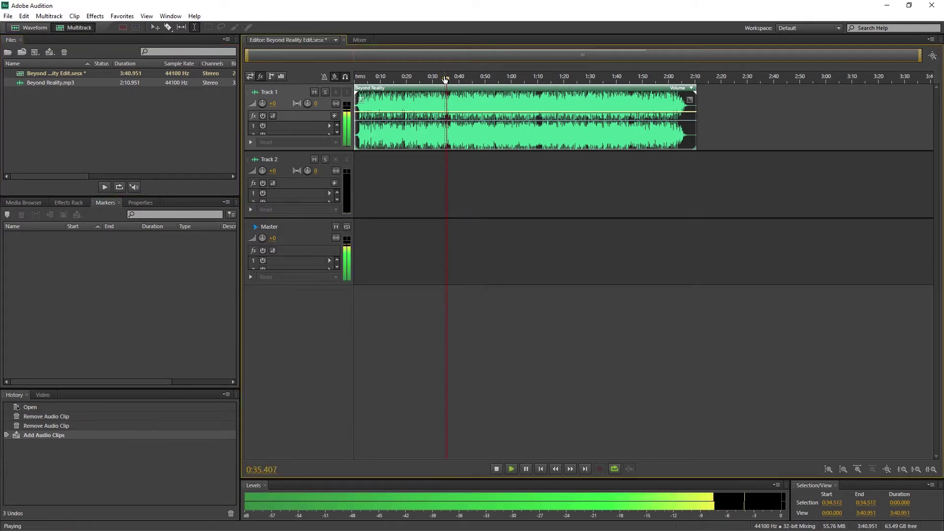
{"action": "key", "text": "space"}
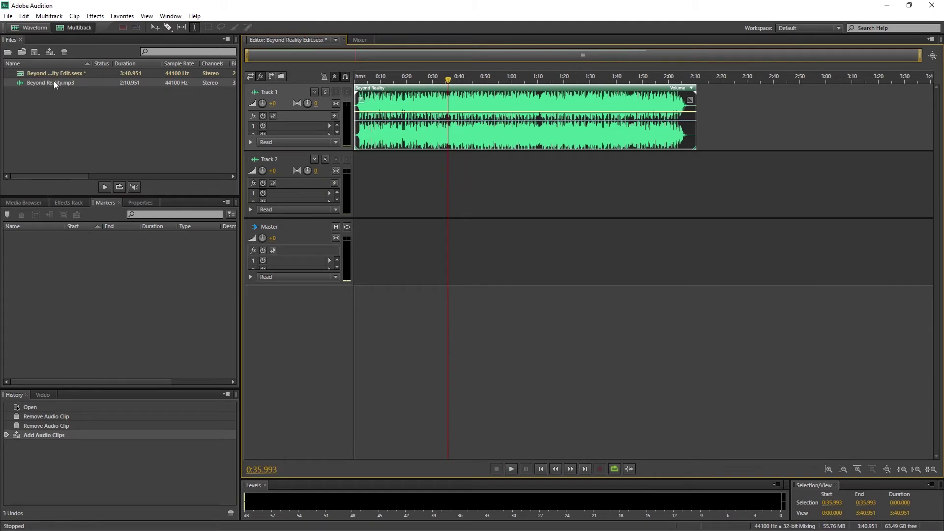
- Place a Beyond Reality.mp3 clip on Track 2 starting near 1:28, then play to check alignment
{"action": "left_click_drag", "start_coordinate": [54, 84], "coordinate": [480, 178]}
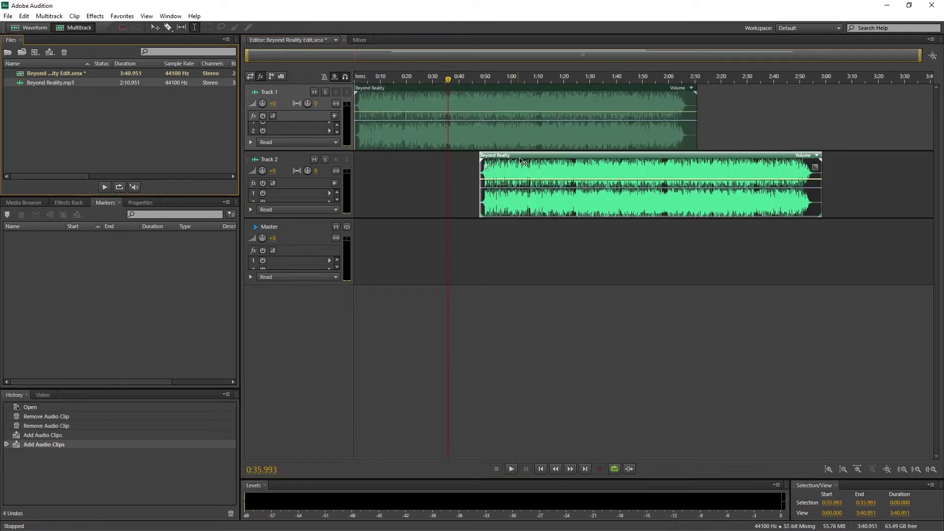
{"action": "left_click_drag", "start_coordinate": [624, 160], "coordinate": [594, 159]}
{"action": "left_click", "coordinate": [544, 78]}
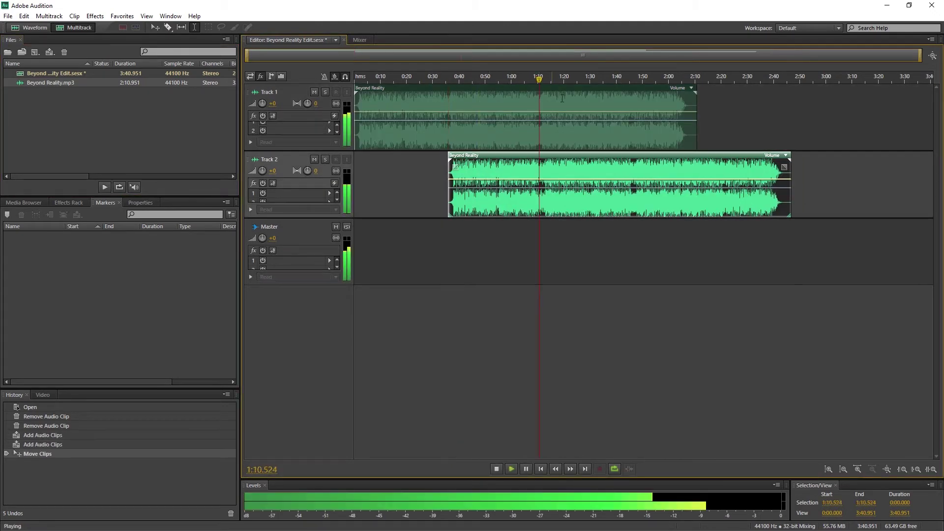
{"action": "left_click", "coordinate": [858, 469]}
{"action": "left_click", "coordinate": [858, 470]}
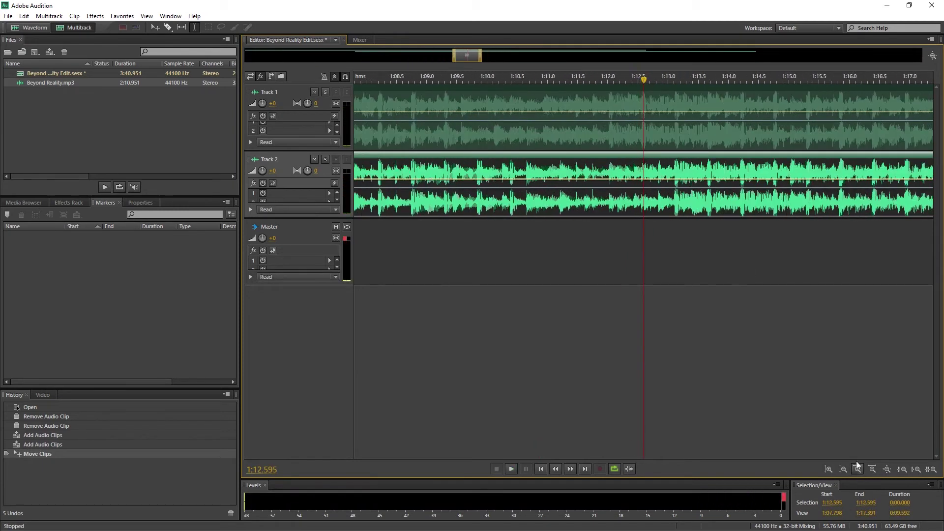
{"action": "left_click_drag", "start_coordinate": [723, 161], "coordinate": [656, 161]}
{"action": "key", "text": "space"}
{"action": "key", "text": "space"}
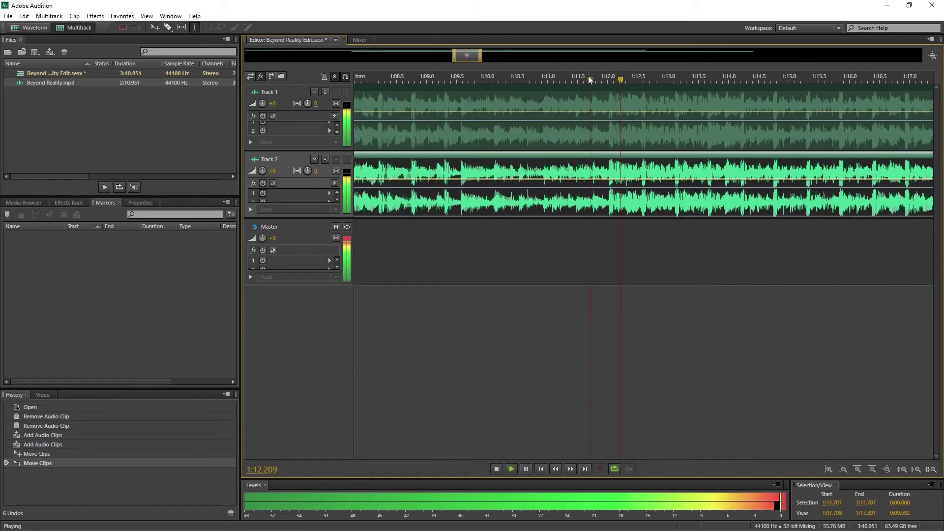
- Shift the Track 2 clip to start near 1:28 and trim the first clip to end around 1:31
{"action": "left_click", "coordinate": [887, 470]}
{"action": "left_click_drag", "start_coordinate": [535, 206], "coordinate": [584, 206]}
{"action": "left_click_drag", "start_coordinate": [698, 136], "coordinate": [595, 157]}
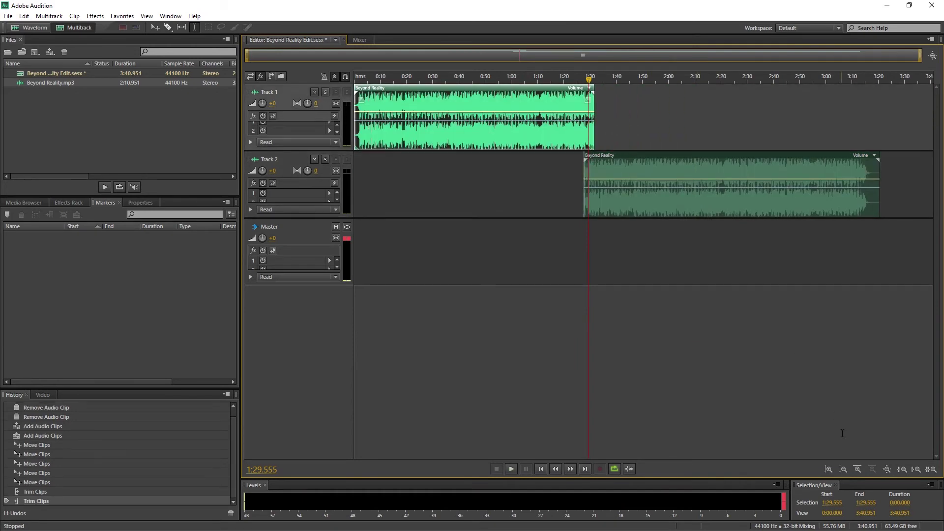
- Move the second copy onto Track 1 starting at 1:29.5, tighten the crossfade, and play the join
{"action": "left_click", "coordinate": [857, 470]}
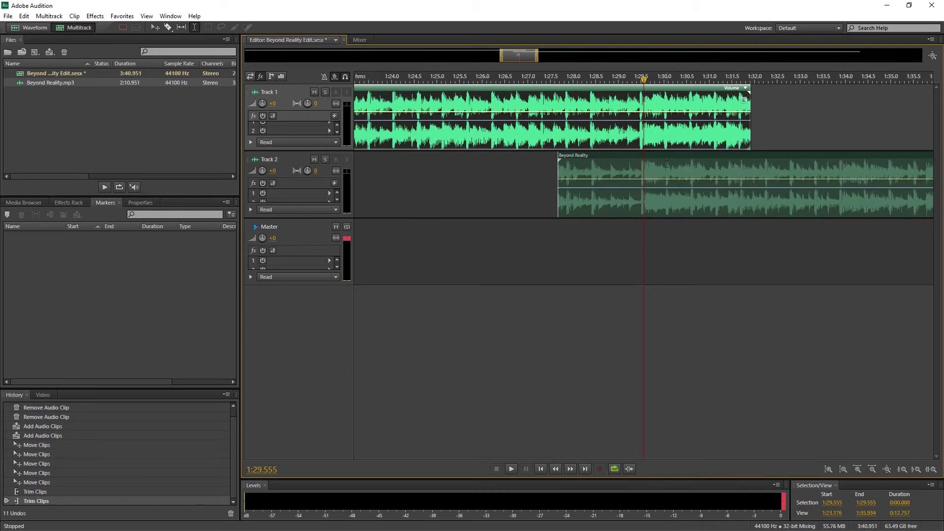
{"action": "left_click_drag", "start_coordinate": [659, 157], "coordinate": [659, 90]}
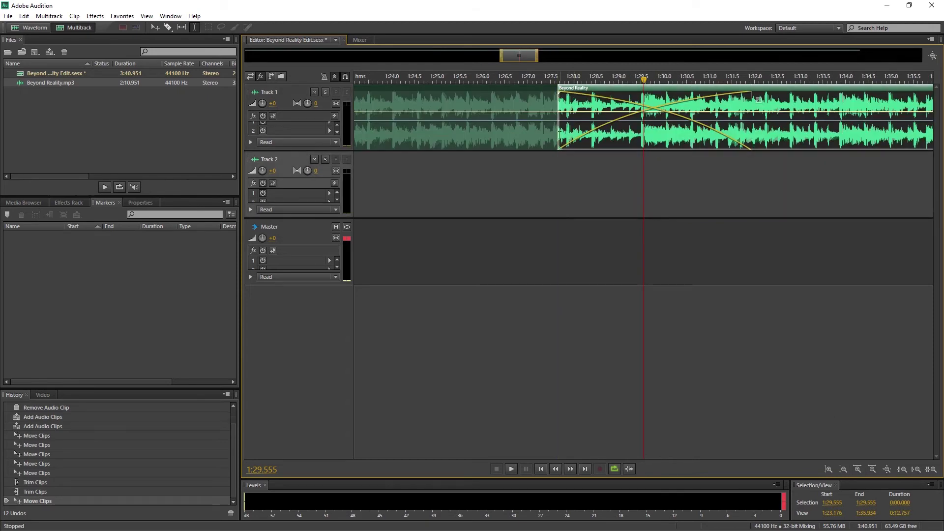
{"action": "left_click_drag", "start_coordinate": [559, 137], "coordinate": [639, 139]}
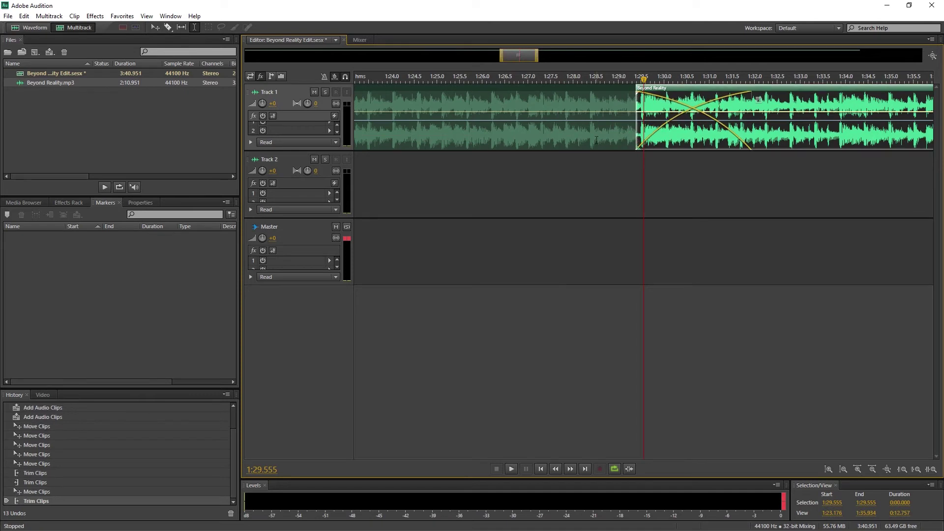
{"action": "left_click", "coordinate": [596, 132]}
{"action": "left_click_drag", "start_coordinate": [753, 139], "coordinate": [677, 140]}
{"action": "key", "text": "space"}
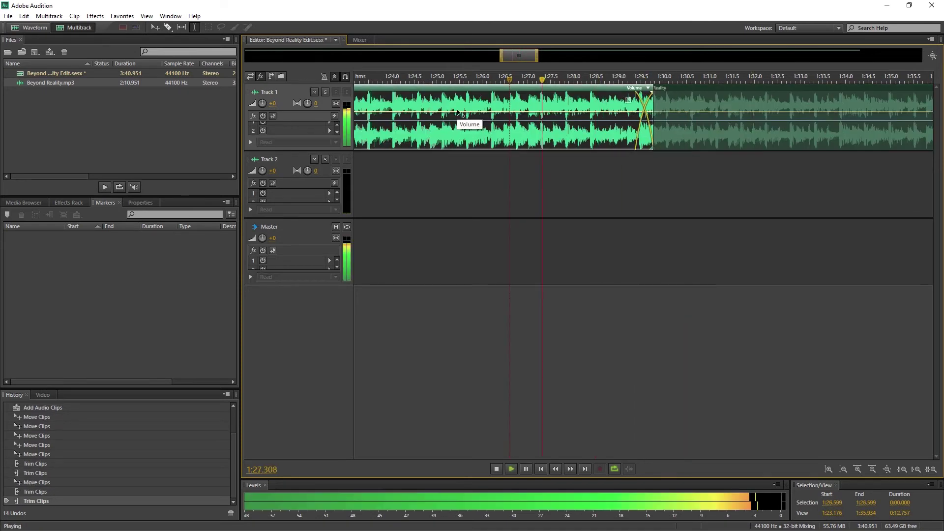
{"action": "key", "text": "space"}
{"action": "key", "text": "space"}
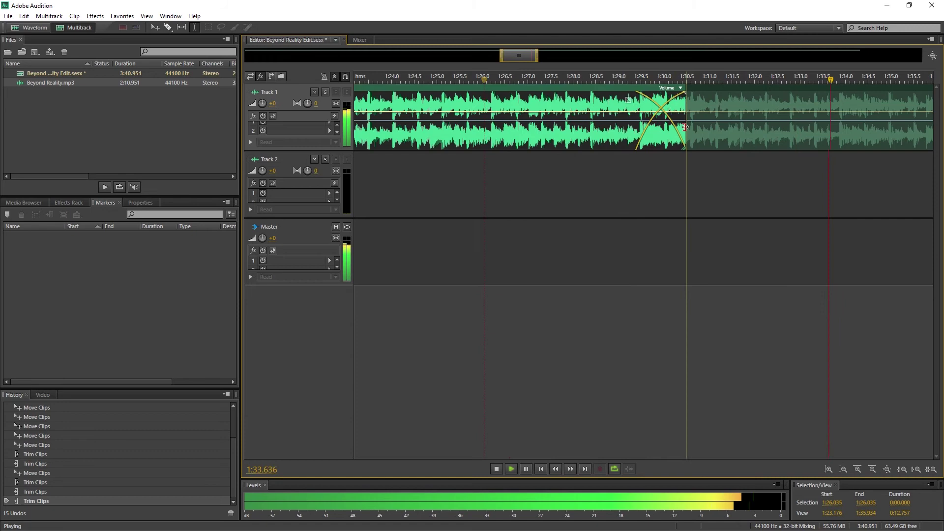
- Extend the first clip's end so the crossfade sits around 2:02–2:03, checking playback at several points
{"action": "scroll", "coordinate": [492, 79], "scroll_direction": "down", "scroll_amount": 5}
{"action": "left_click", "coordinate": [544, 81]}
{"action": "left_click_drag", "start_coordinate": [575, 98], "coordinate": [832, 99]}
{"action": "left_click", "coordinate": [510, 79]}
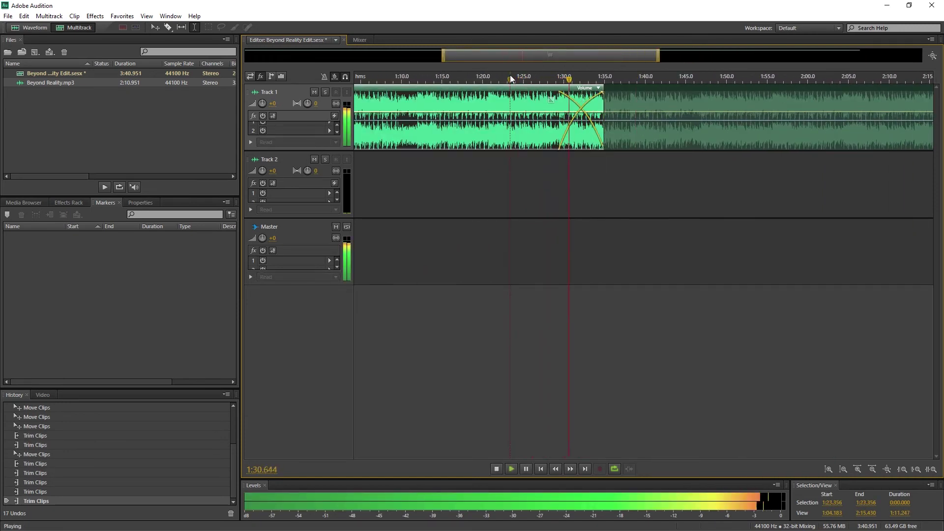
{"action": "key", "text": "space"}
{"action": "left_click", "coordinate": [614, 79]}
{"action": "key", "text": "space"}
{"action": "left_click", "coordinate": [655, 117]}
{"action": "left_click", "coordinate": [826, 78]}
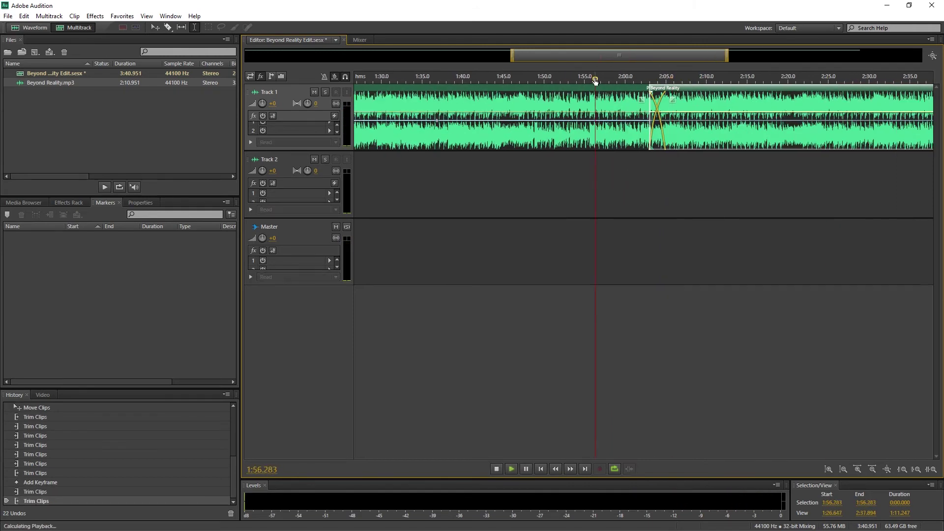